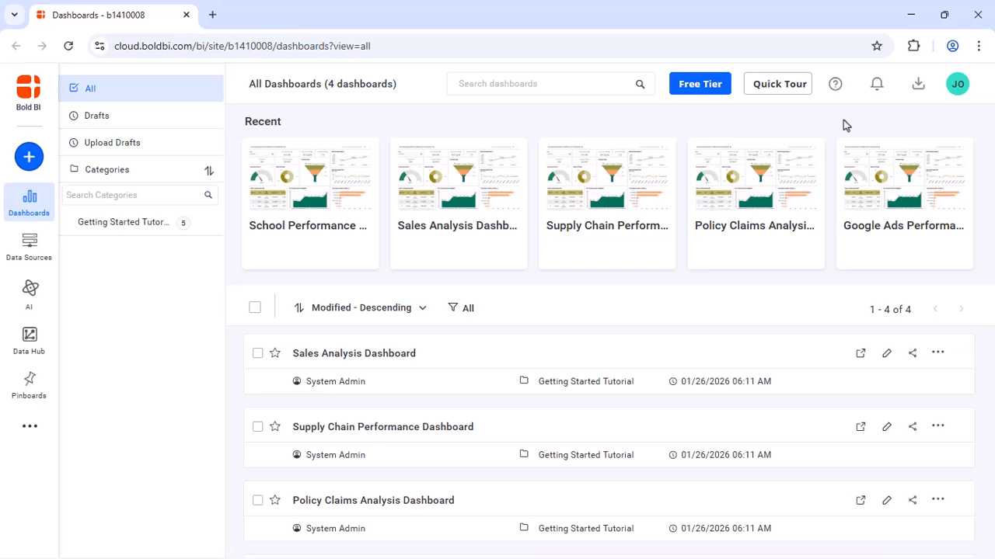
From the account's Downloads page, save the Windows EXE installer into the Bold BI Enterprise folder.
click(957, 86)
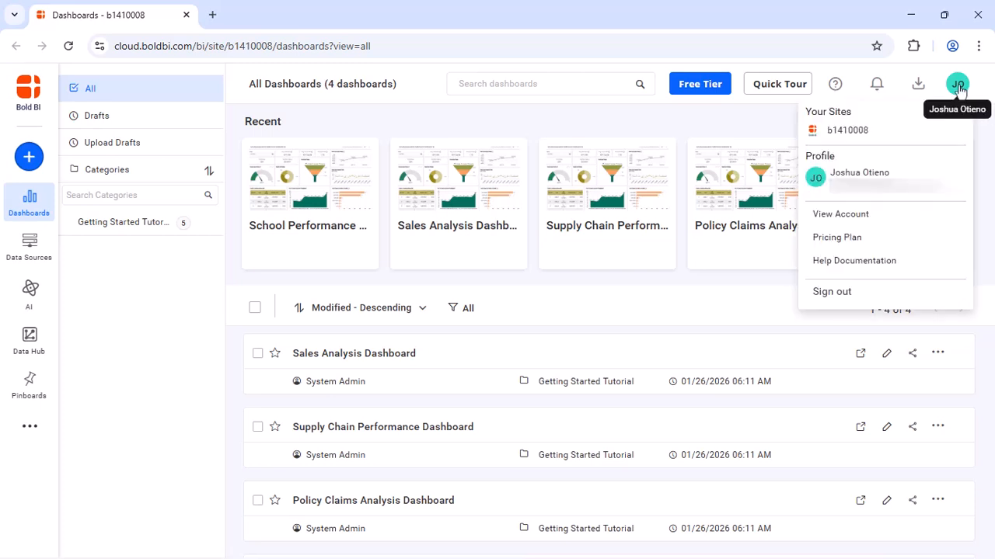
click(841, 214)
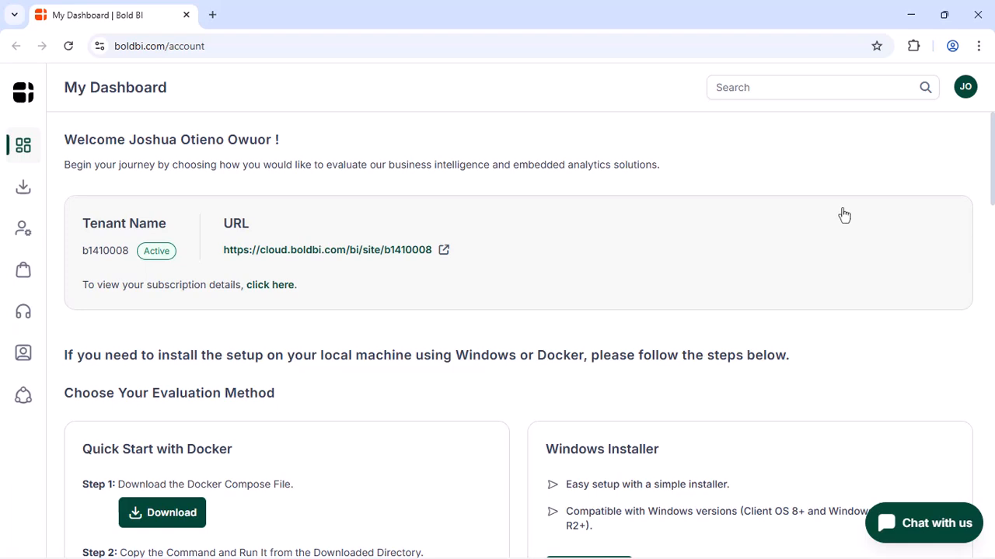
mouse_move(24, 189)
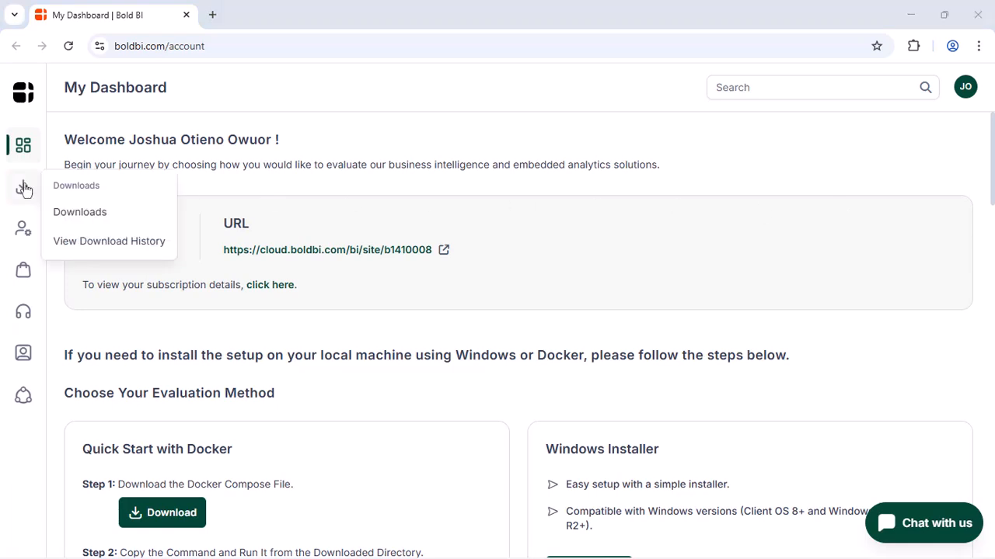
click(77, 211)
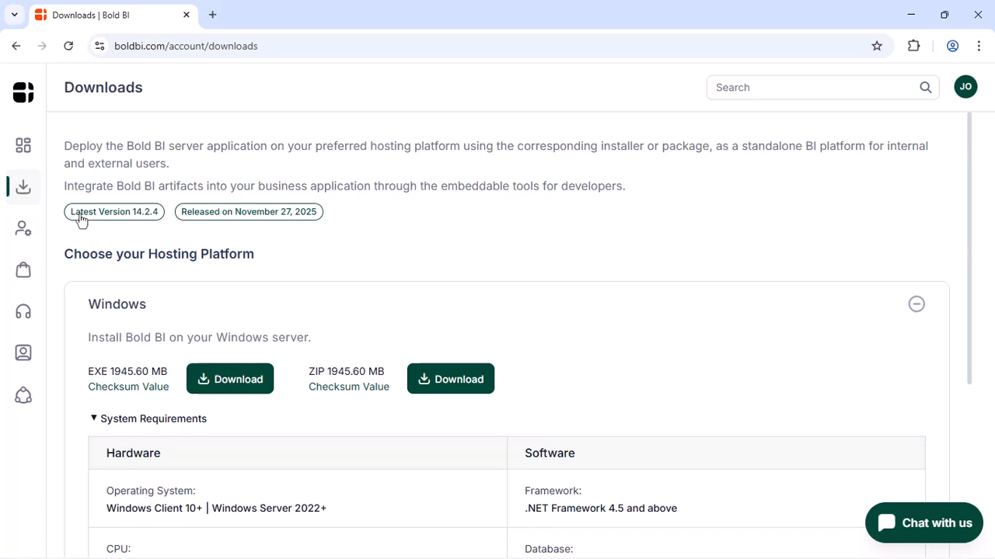
click(228, 379)
double_click(403, 292)
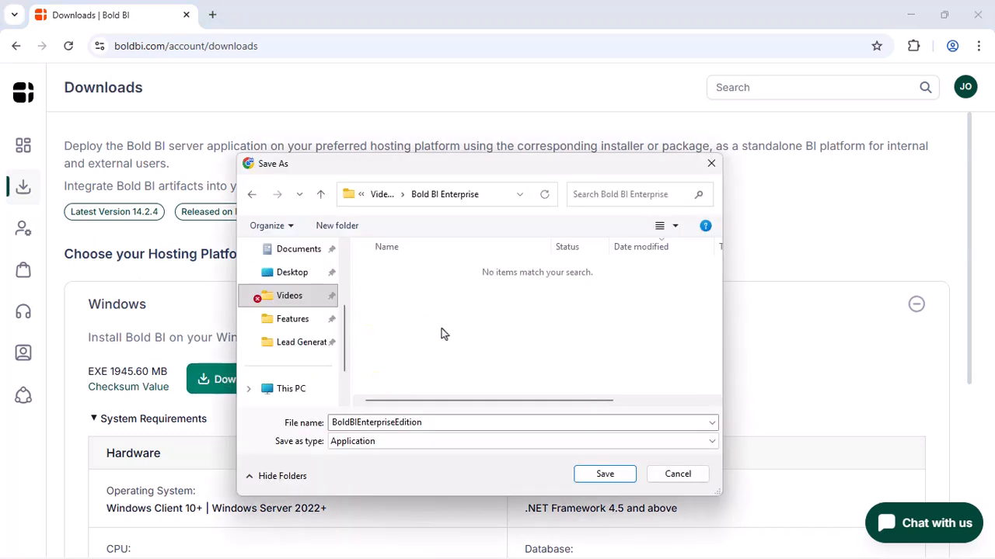
click(604, 474)
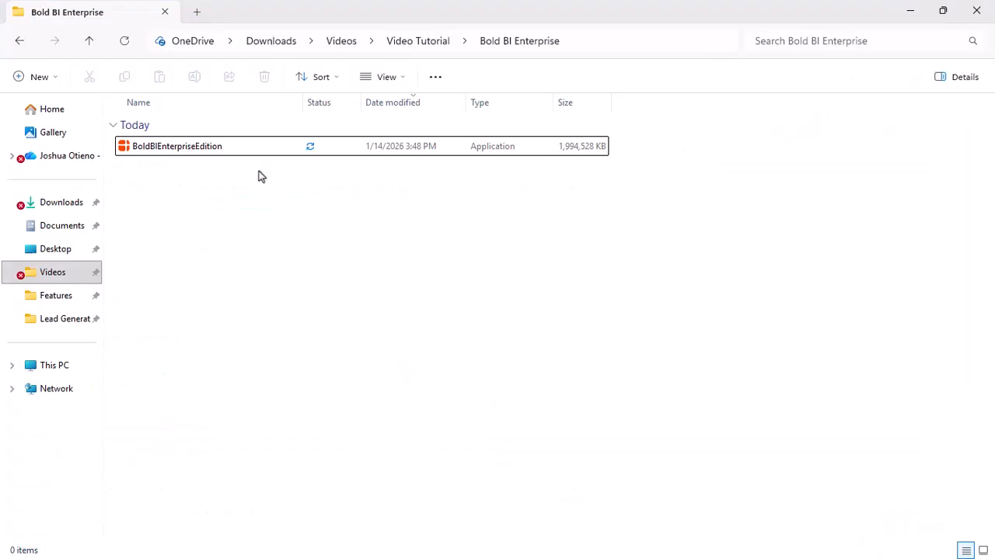
Run the BoldBIEnterpriseEdition installer and accept the license terms to reach Install Settings.
double_click(243, 146)
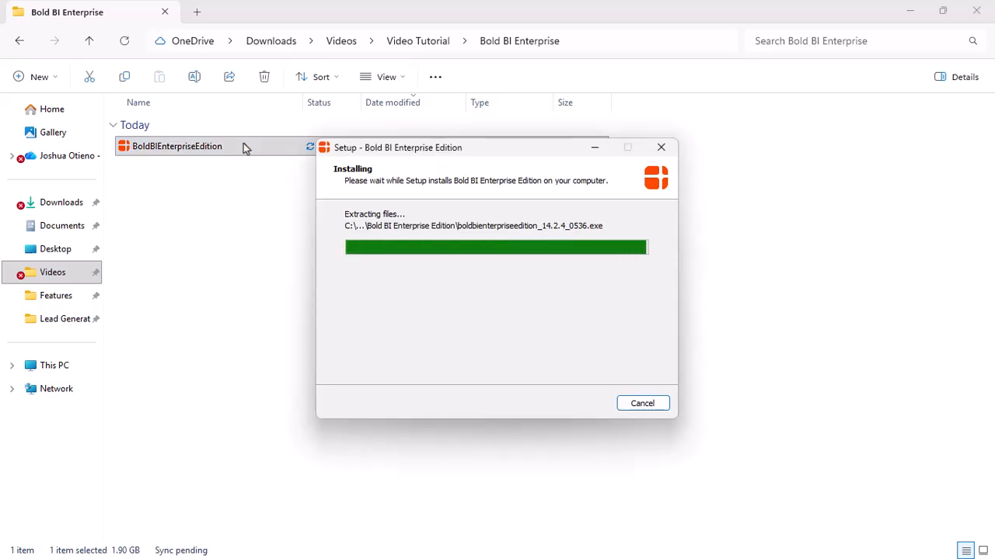
click(354, 227)
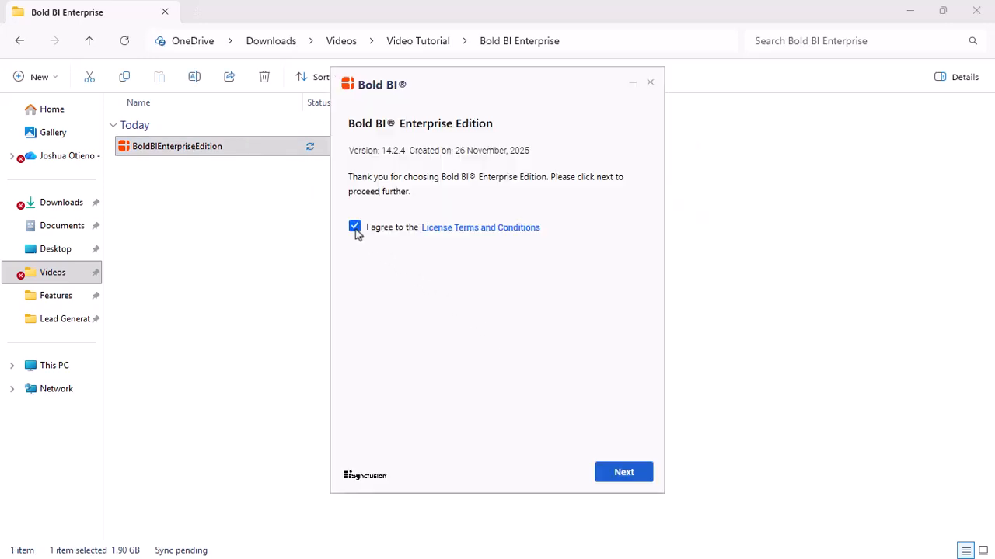
click(623, 473)
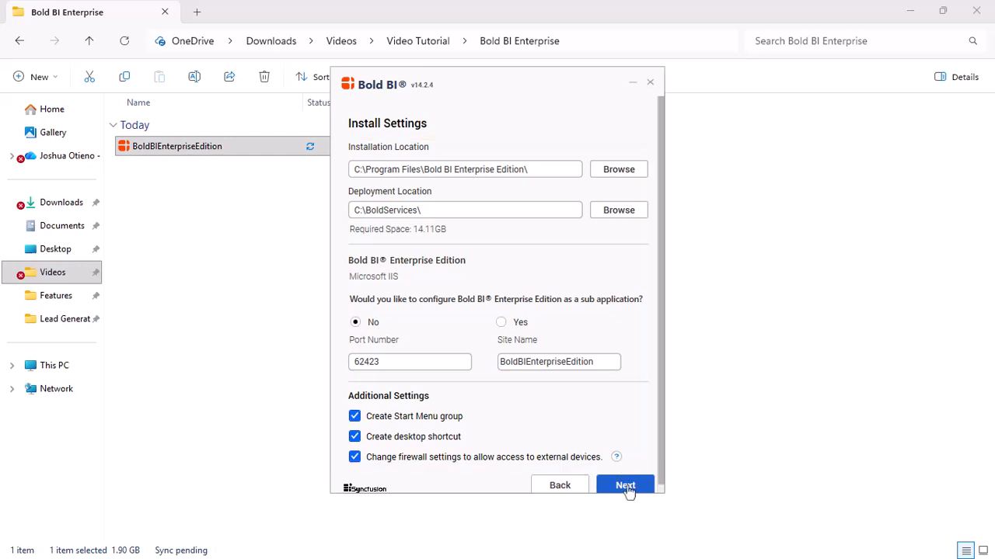
Keep port 62423 and C:\BoldServices\, enable Chromium package download, and include Bold Data Hub.
click(627, 489)
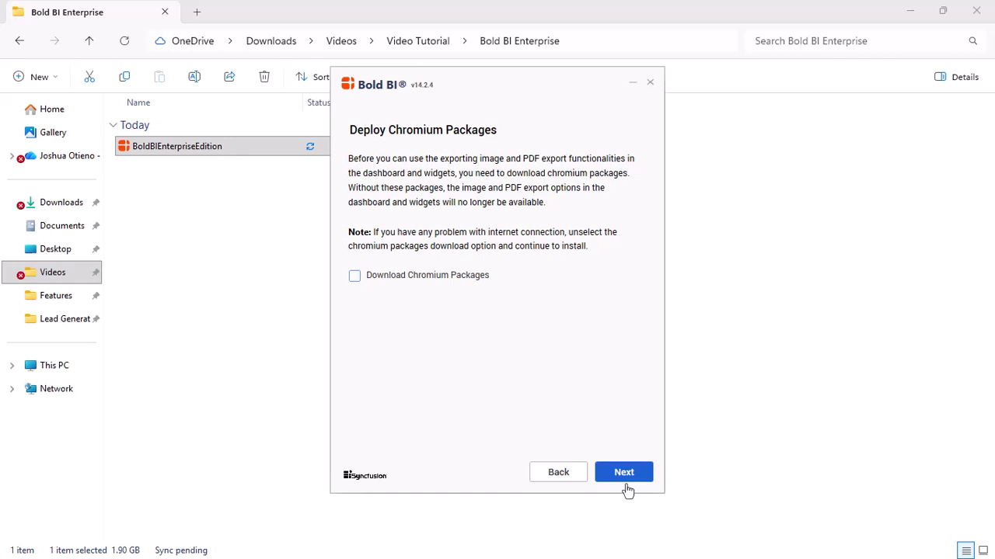
click(355, 277)
click(617, 472)
click(354, 262)
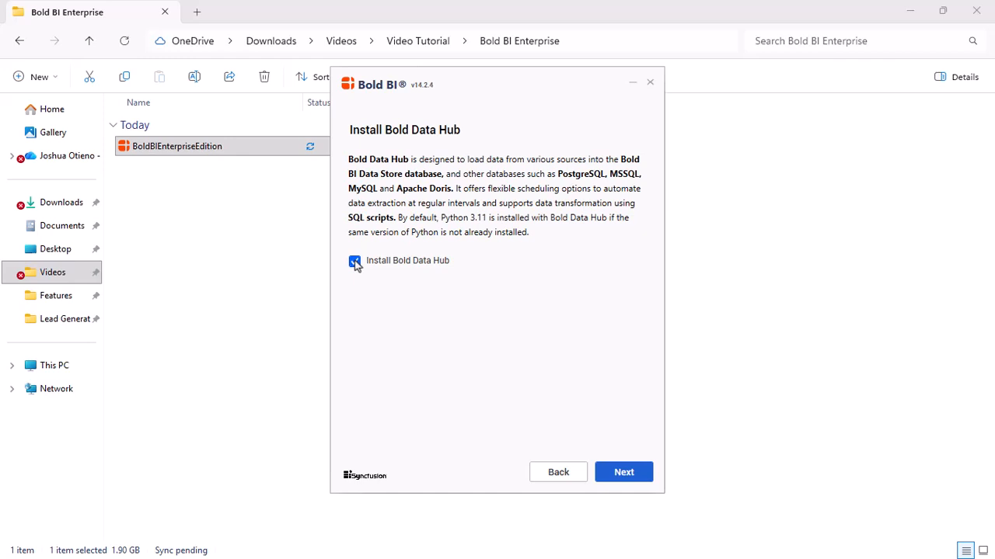
Consent to all client libraries and install Bold BI Enterprise Edition 14.2.4.
click(615, 474)
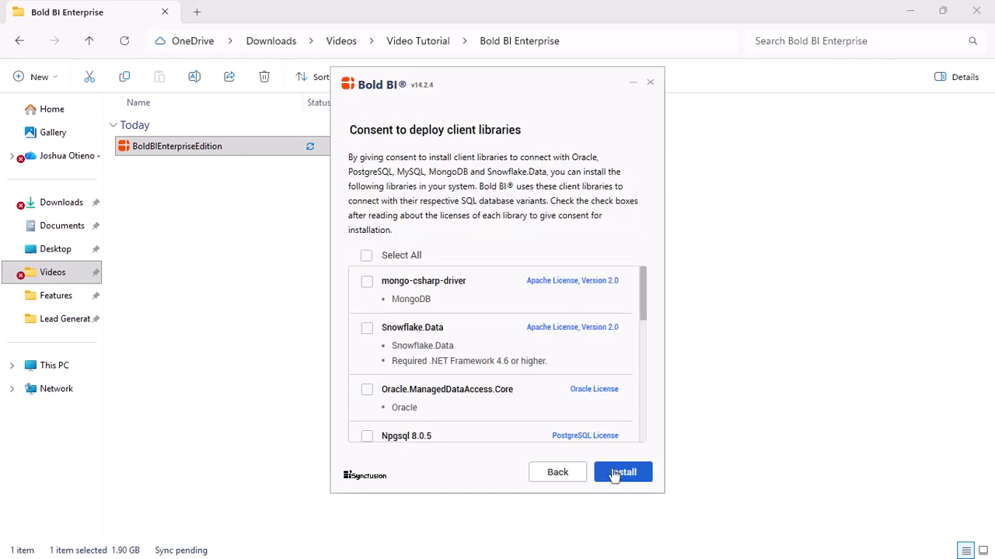
click(366, 257)
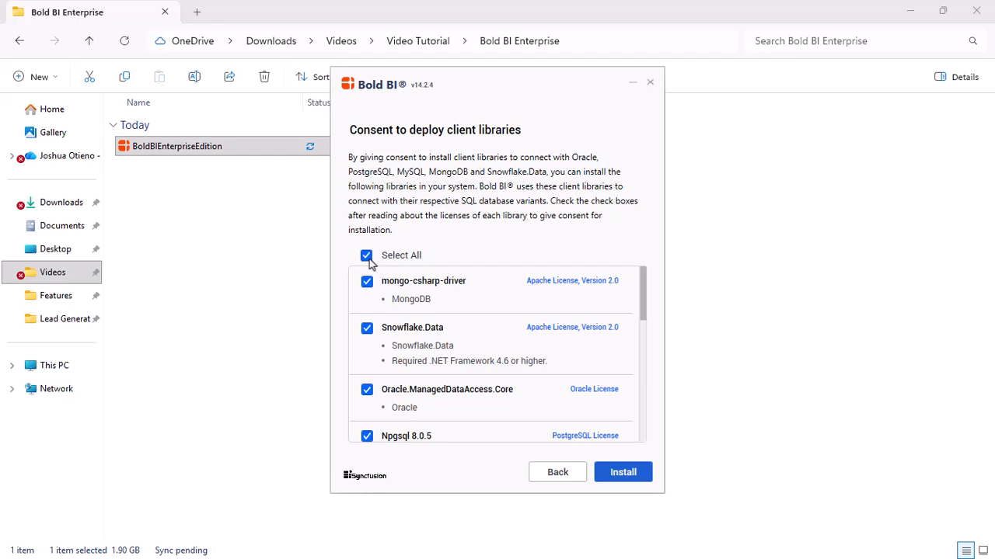
click(622, 473)
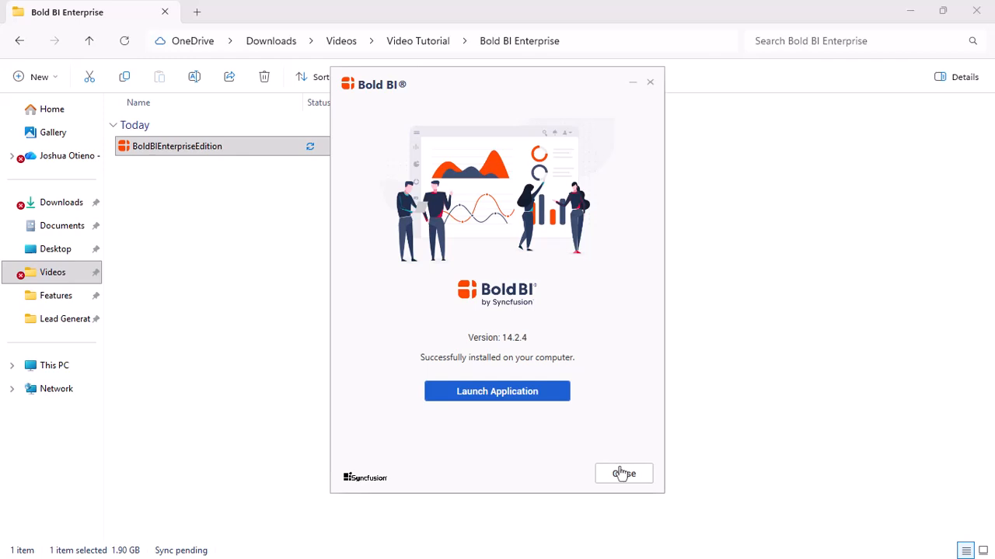
Launch the application and enter the administrator's first name, last name and username.
click(505, 392)
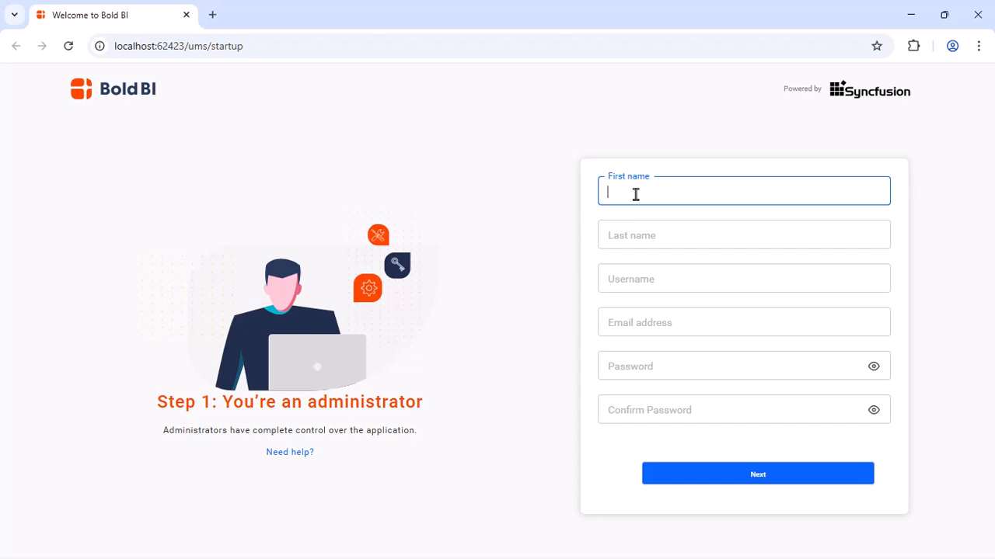
click(651, 236)
click(650, 278)
text(Joshua)
Enter the administrator's e-mail address and password, confirm the password, and continue.
click(658, 318)
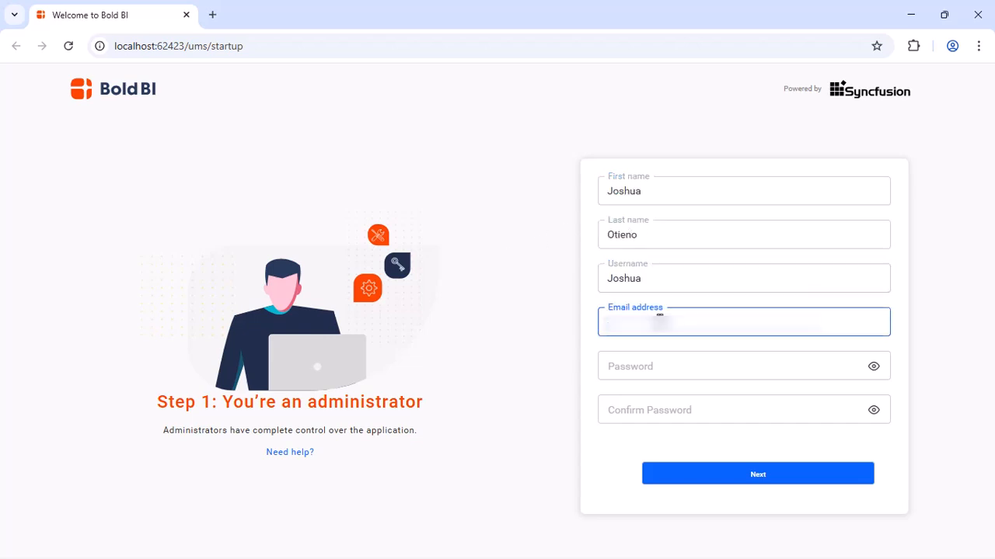
text([blurred])
click(670, 369)
text(•••••••••)
click(669, 409)
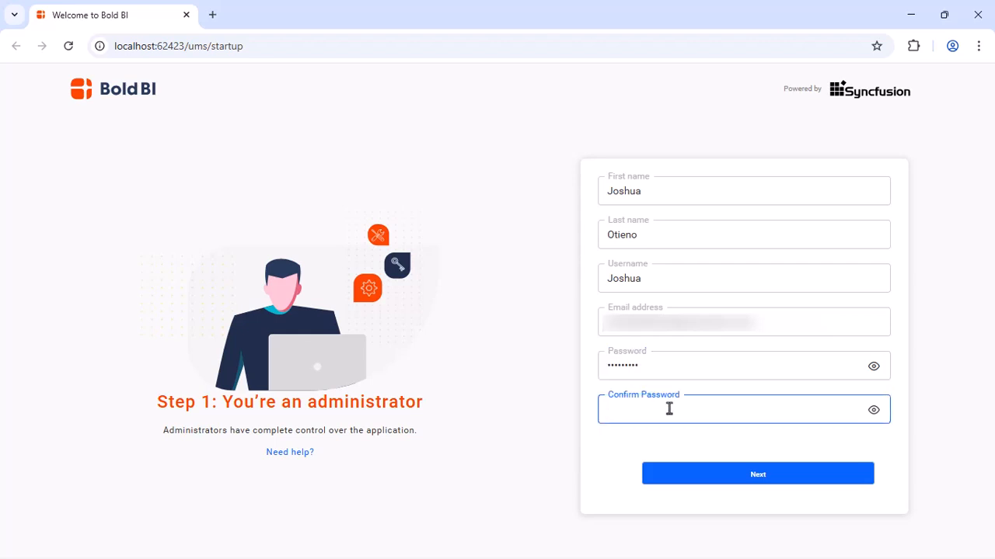
text(•••••••••)
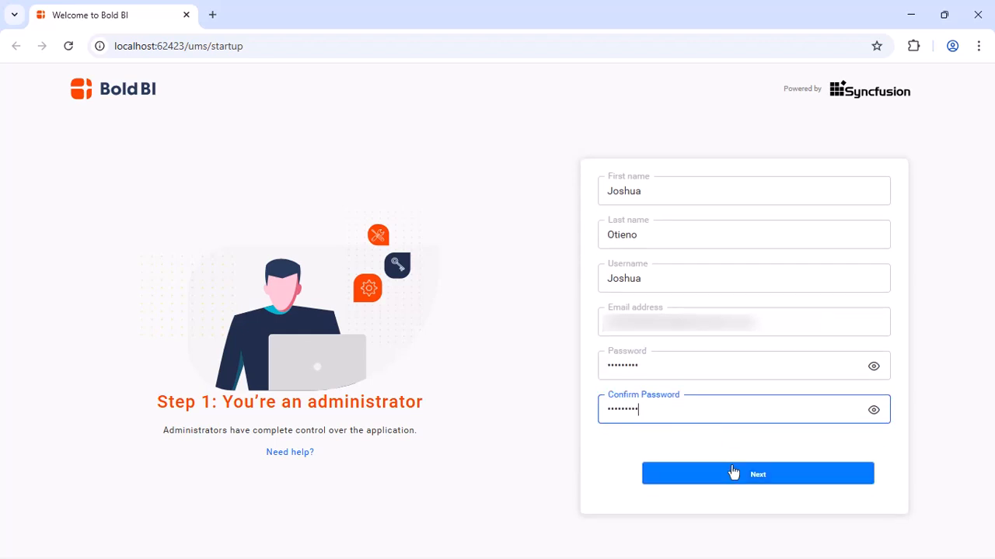
click(733, 473)
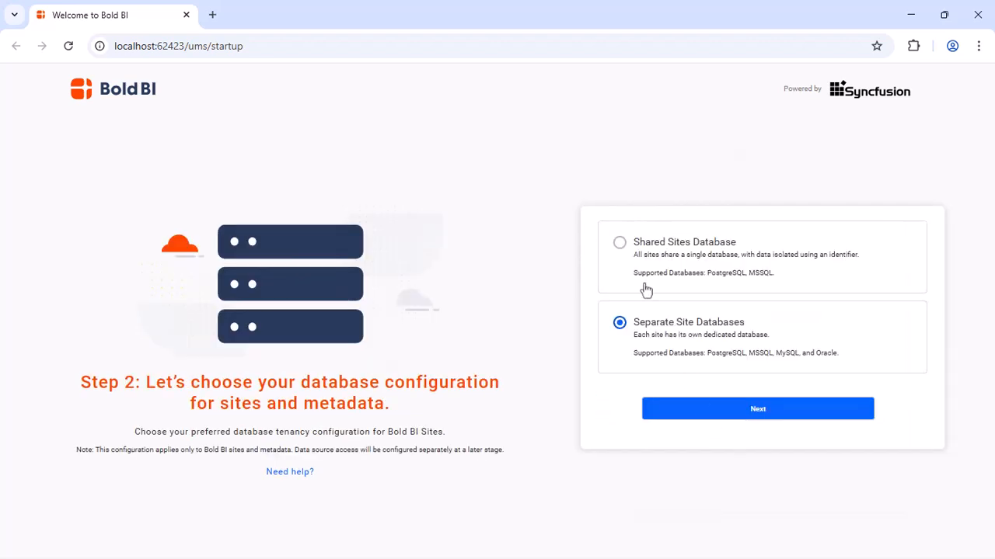
Choose Shared Sites Database and proceed to the database connection form.
click(620, 243)
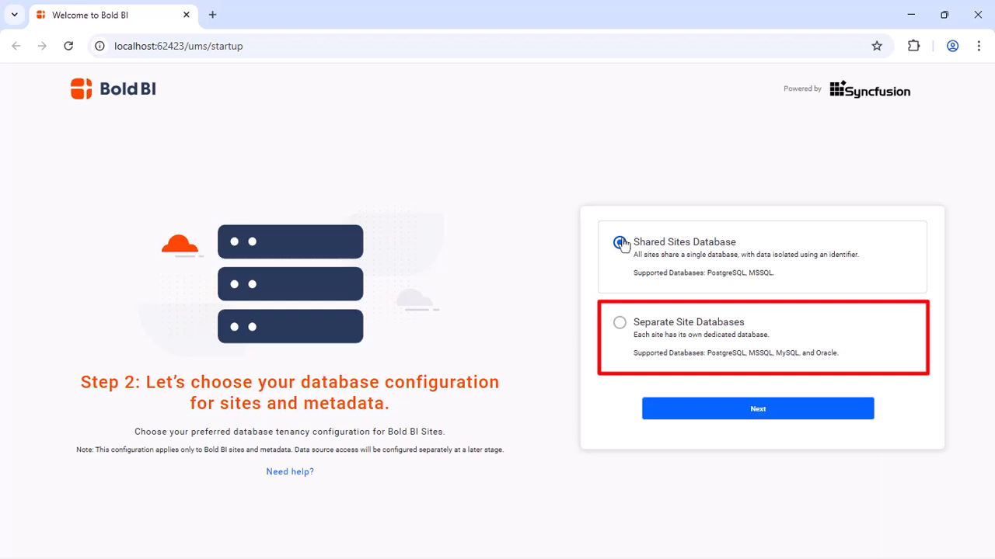
click(755, 407)
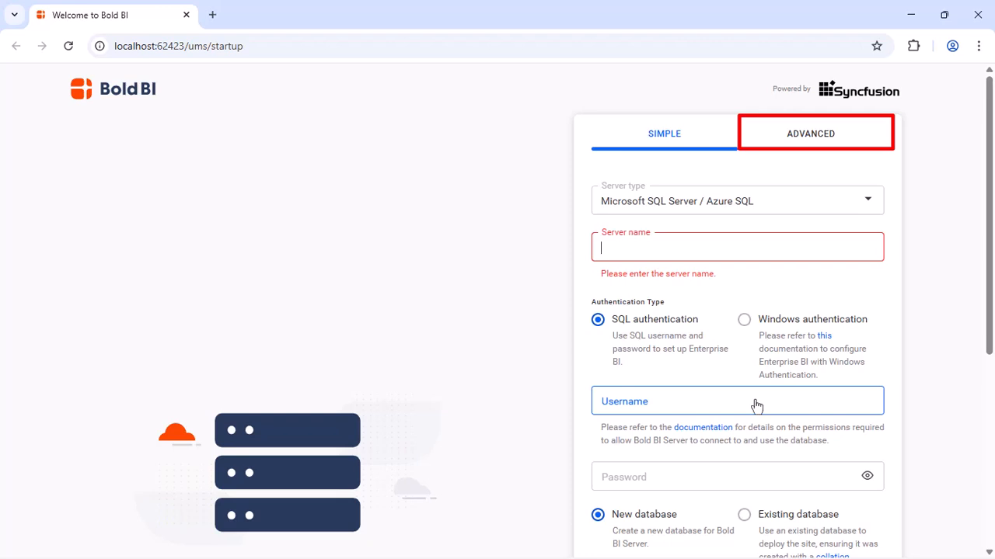
Set server type to PostgreSQL on localhost with the postgres user and its password.
click(863, 207)
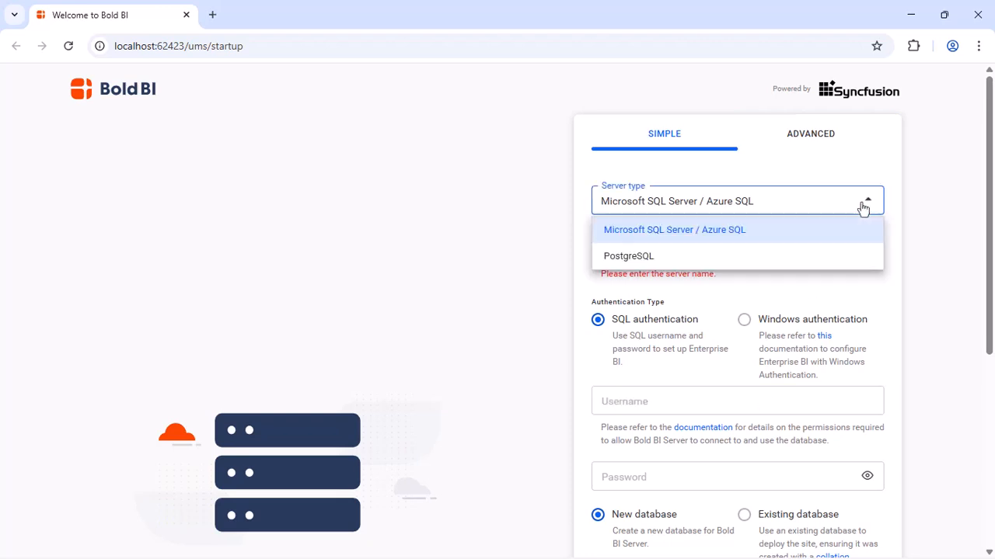
click(683, 256)
click(684, 248)
text(localhost)
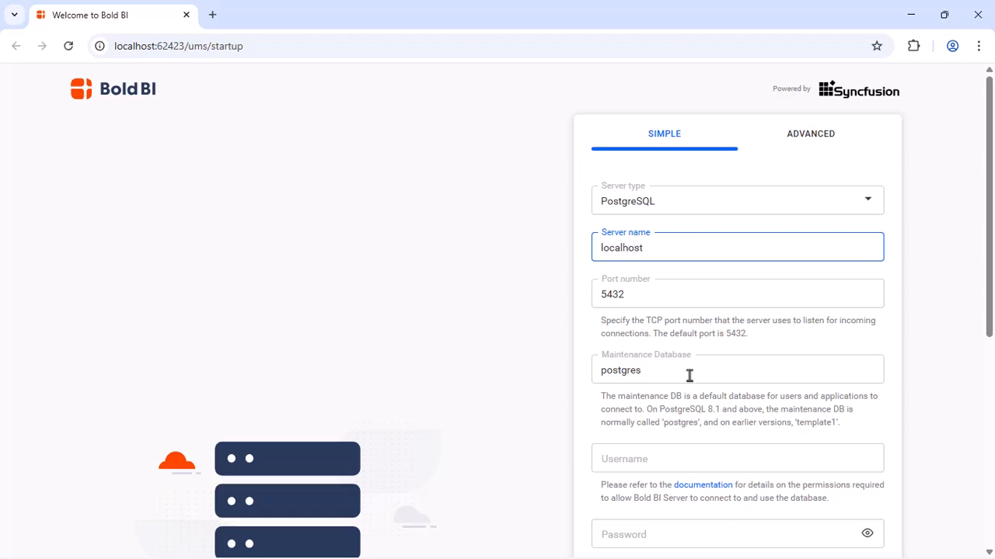
click(692, 459)
text(postgres)
click(705, 533)
text(post)
Name the new database boldbiserverdb and submit the database settings.
scroll(705, 533, down, 5)
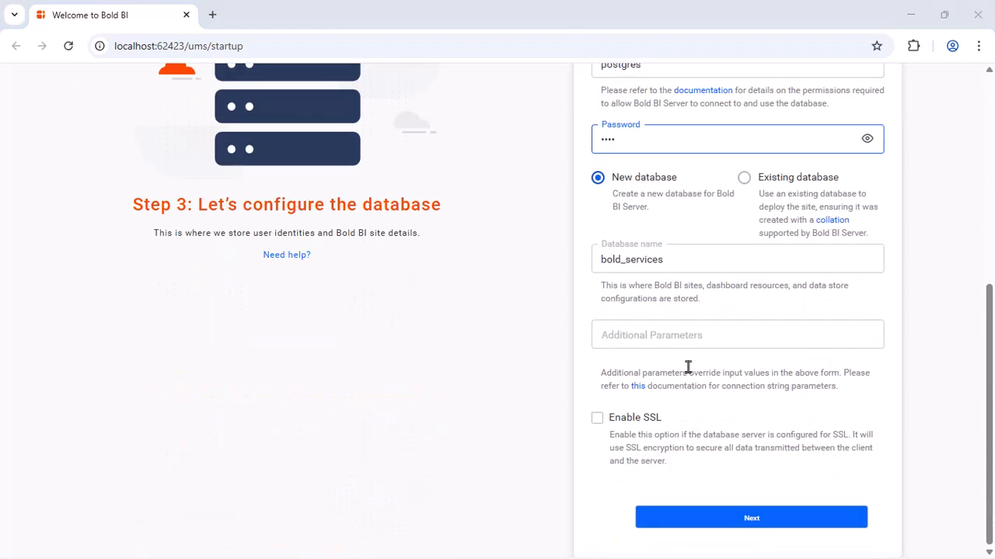
double_click(677, 257)
text(boldbiserverdb)
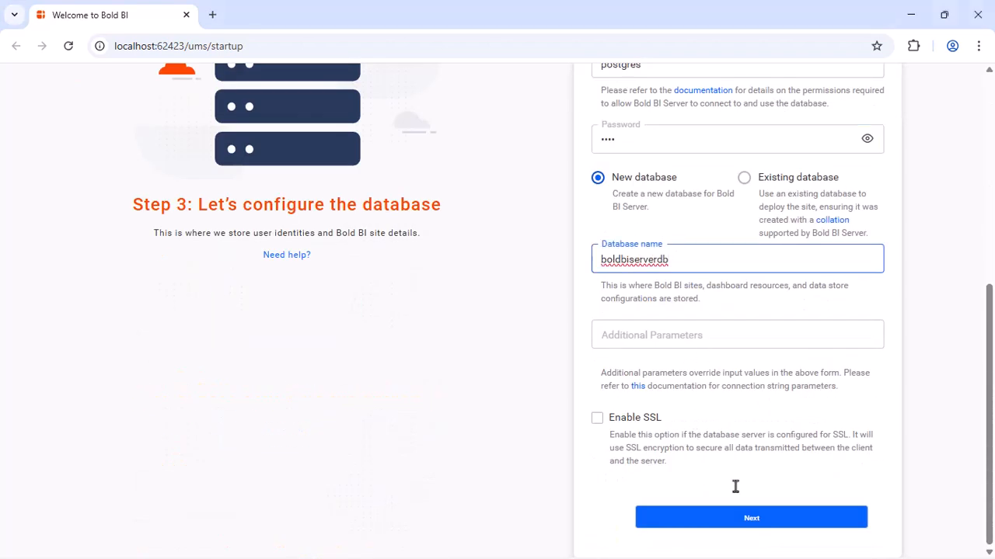
click(743, 519)
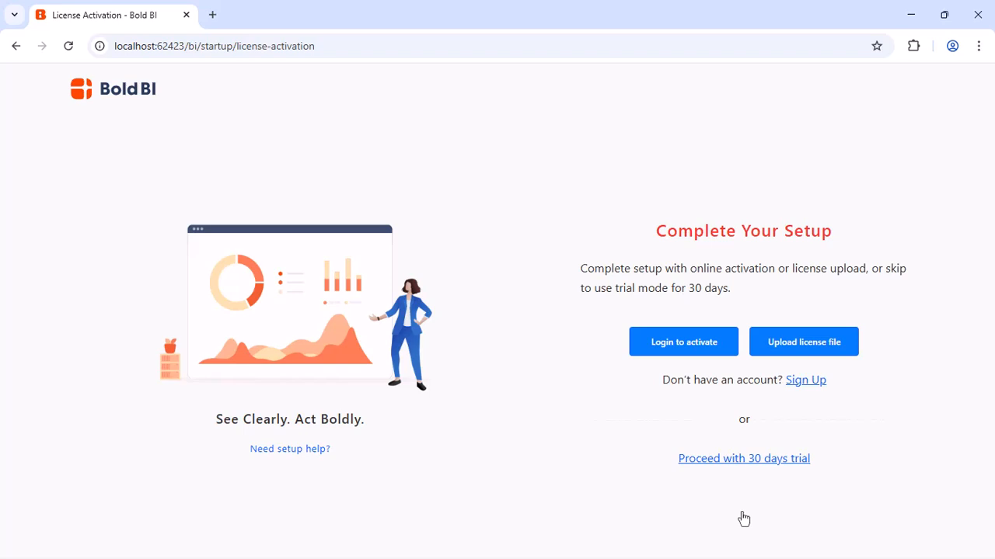
Sign in to activate the license and open the local All Dashboards list.
click(685, 344)
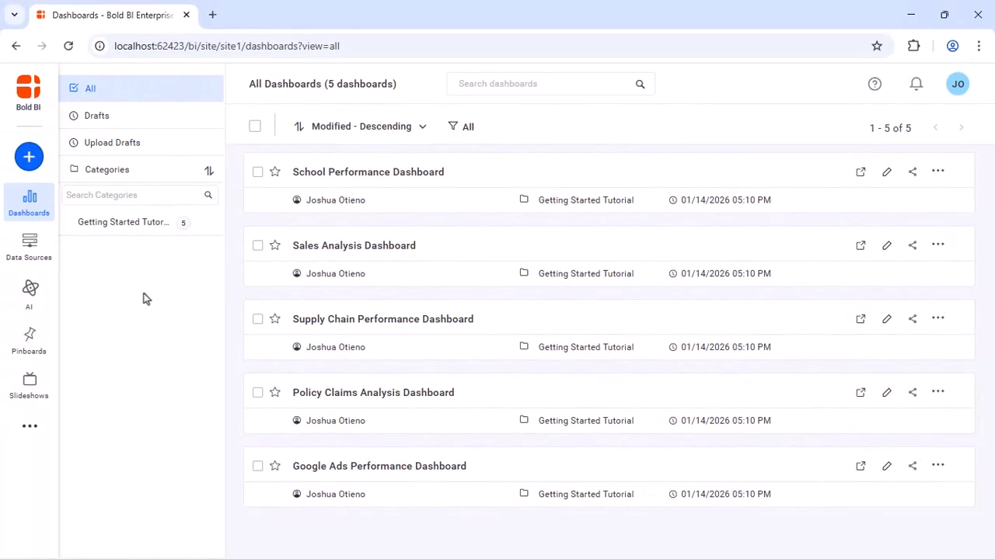
View the School Performance Dashboard, then open boldbi.com's Request Your Free Demo page.
click(351, 171)
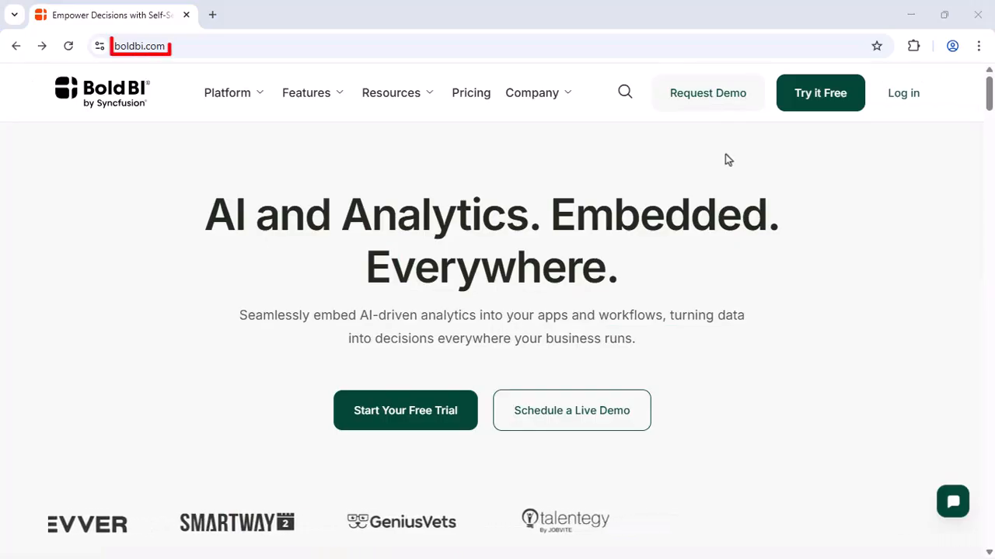
click(816, 93)
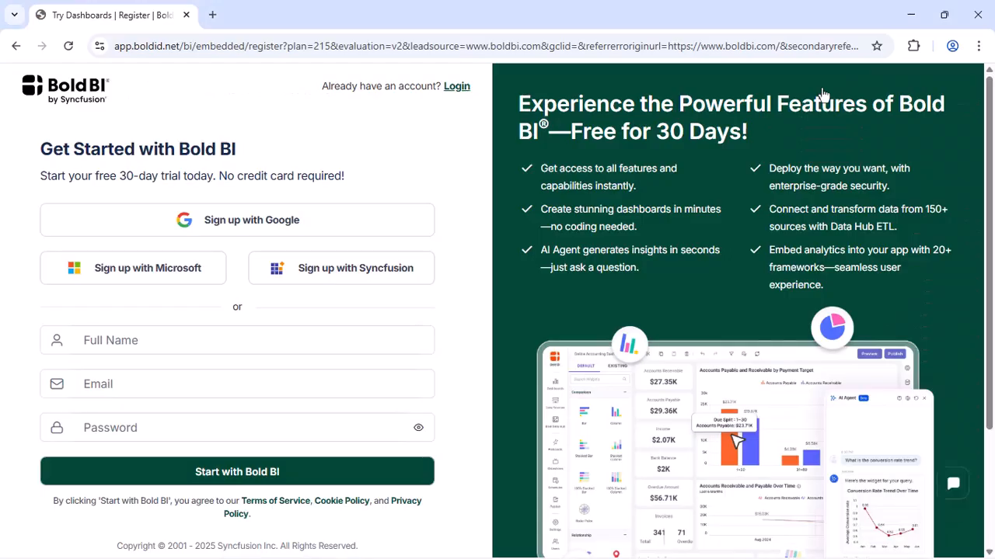
key(alt+Left)
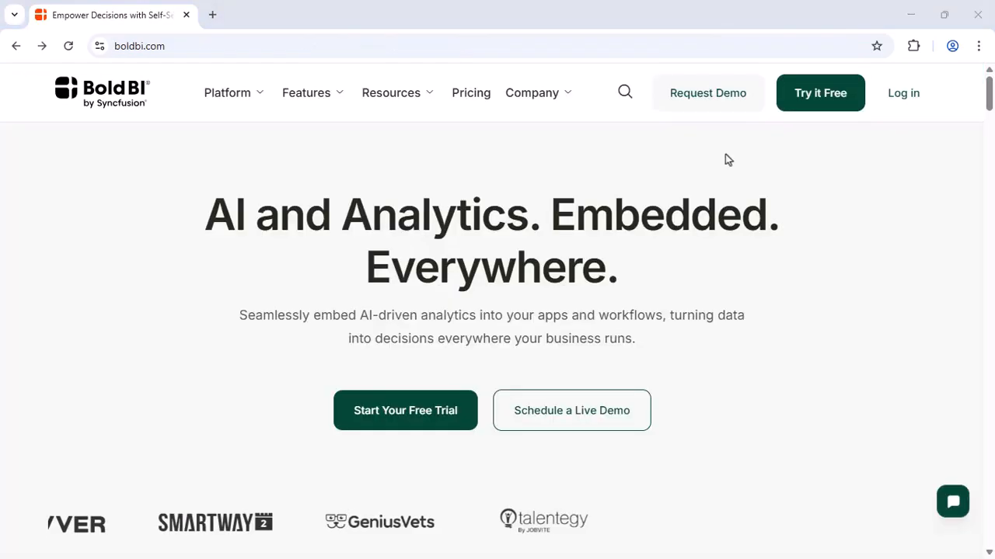
click(709, 95)
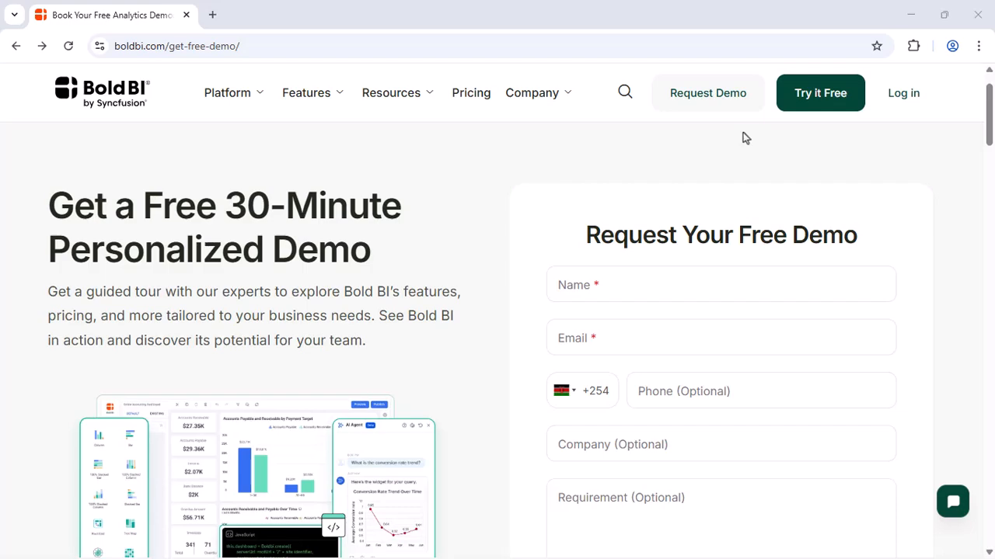